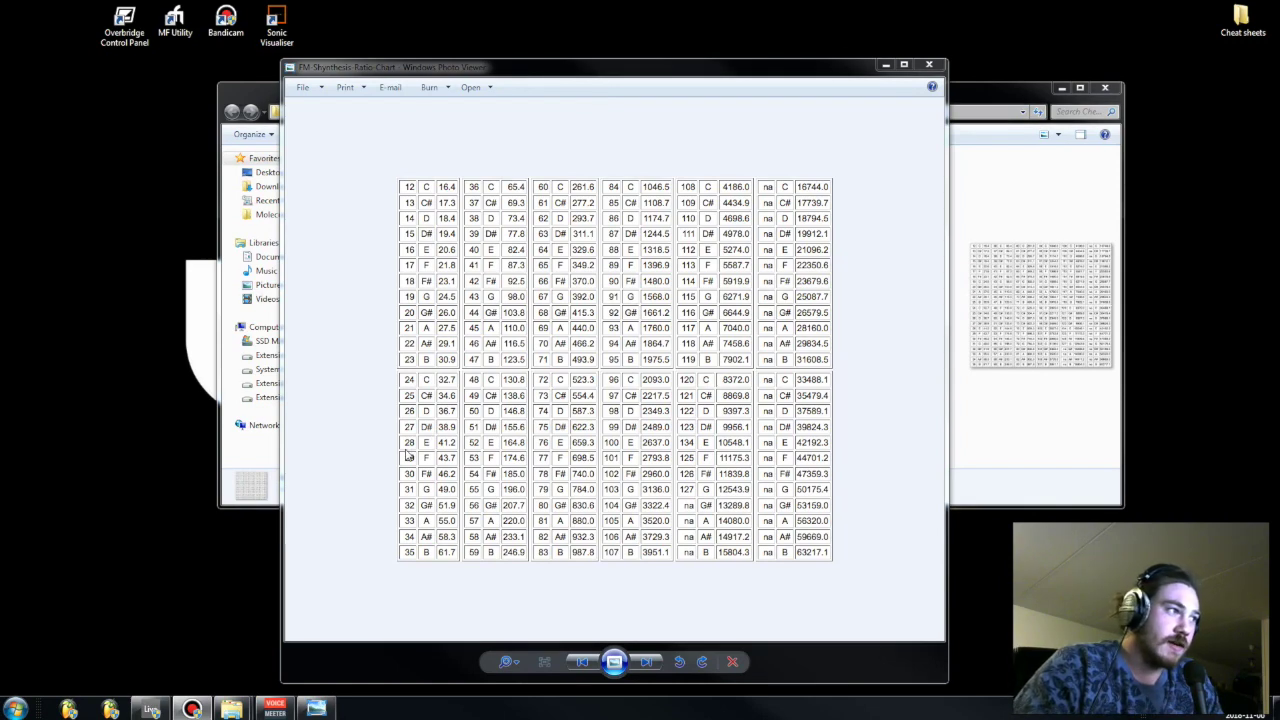
Switch to Ableton Live and hide the Kick 2 plug-in window.
{"action": "left_click", "coordinate": [1051, 403]}
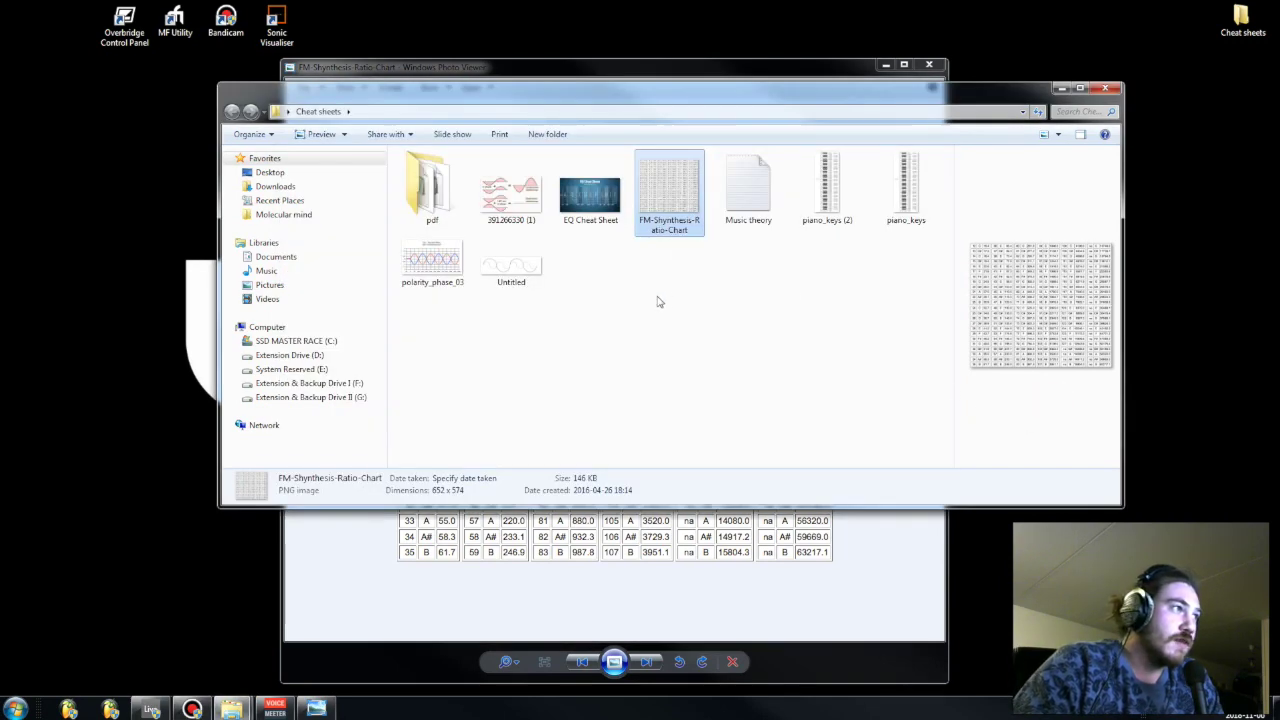
{"action": "left_click", "coordinate": [174, 709]}
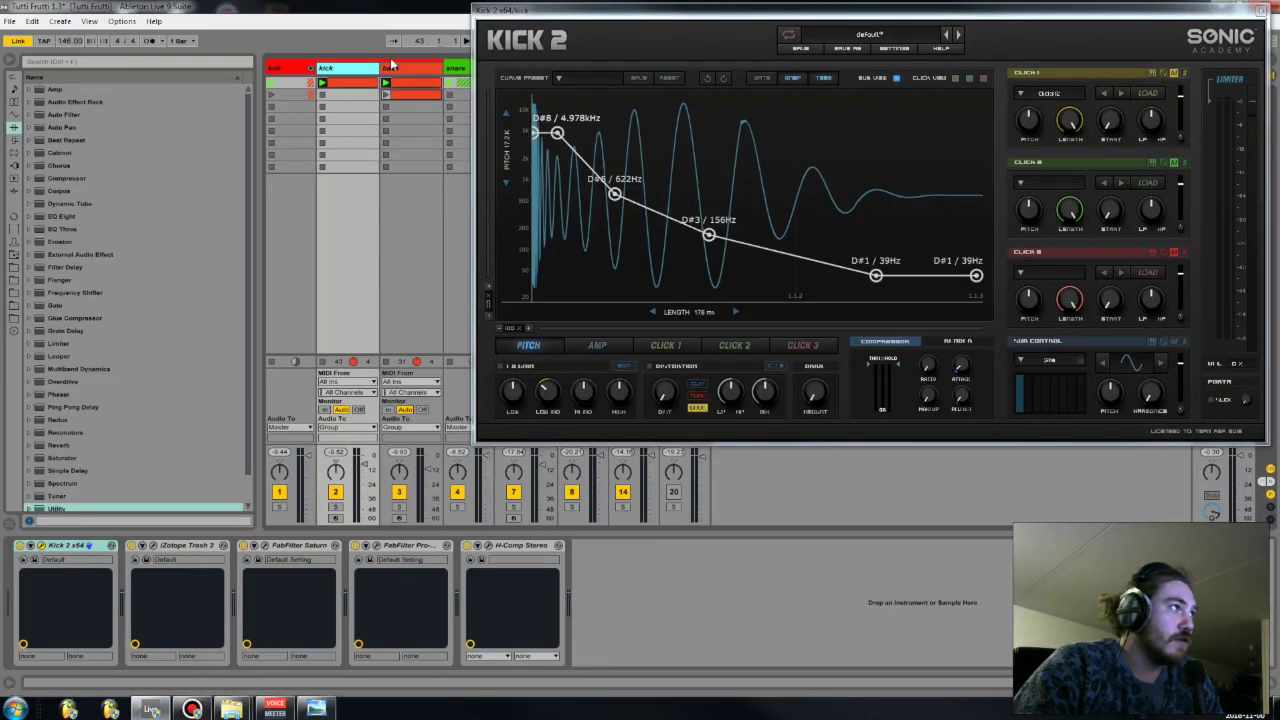
{"action": "key", "text": "ctrl+alt+p"}
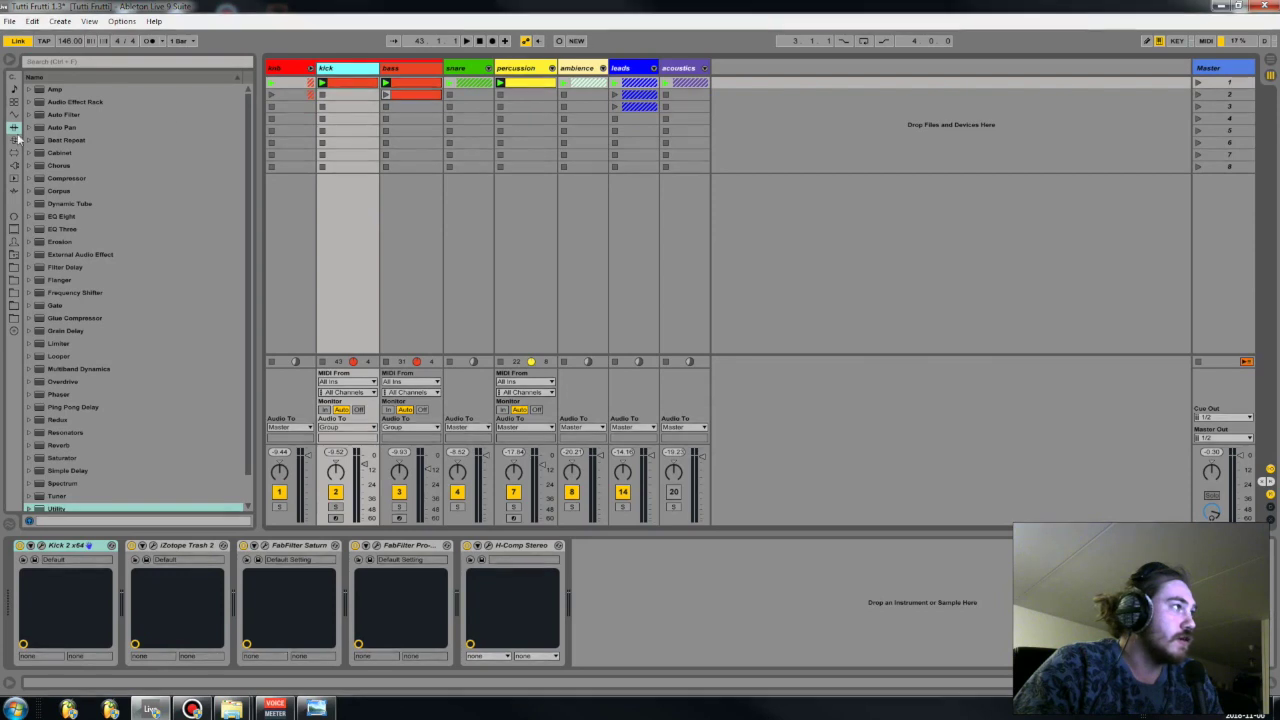
Insert a new MIDI track after the acoustics group and load the Operator instrument onto it.
{"action": "right_click", "coordinate": [846, 152]}
{"action": "left_click", "coordinate": [900, 201]}
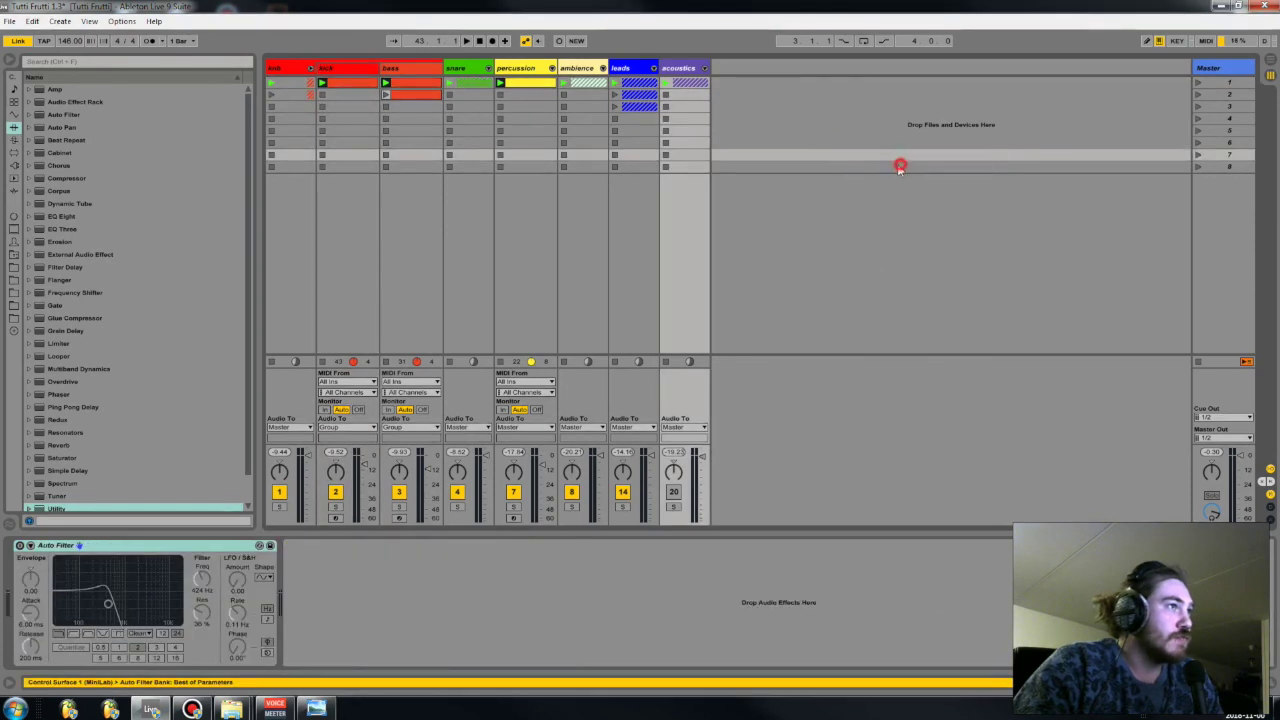
{"action": "left_click", "coordinate": [14, 114]}
{"action": "left_click", "coordinate": [62, 178]}
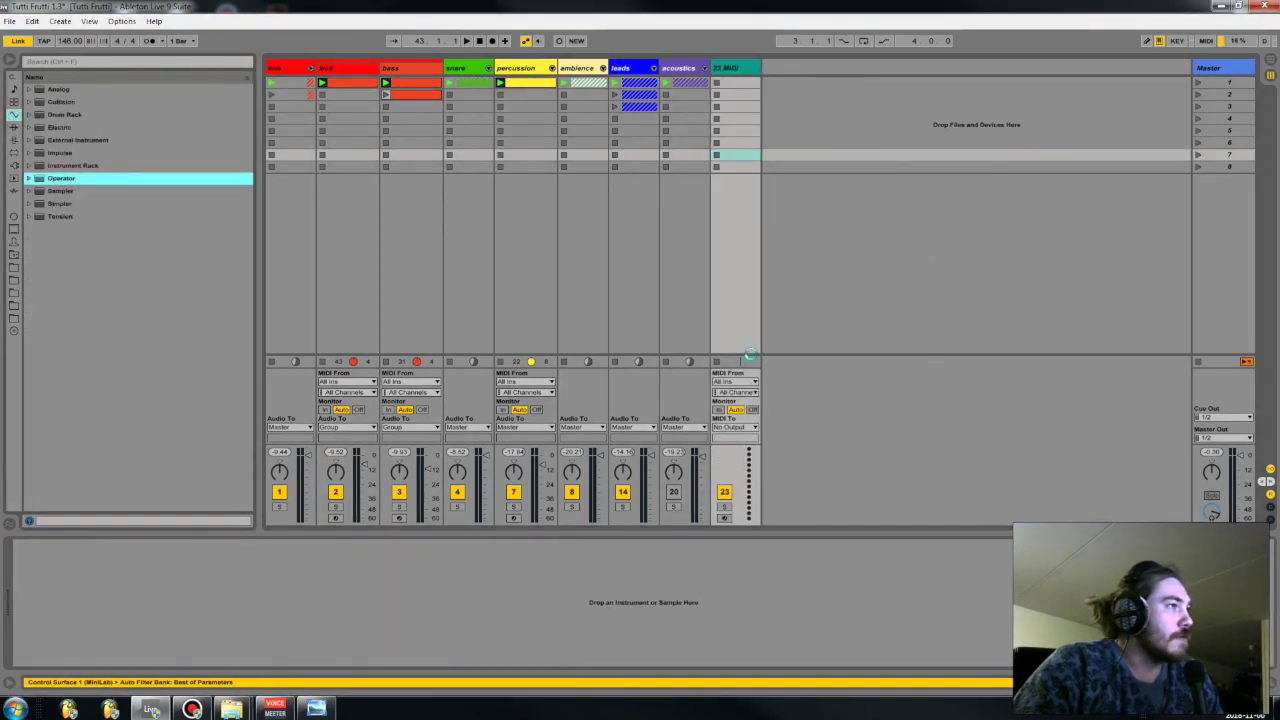
{"action": "key", "text": "Return"}
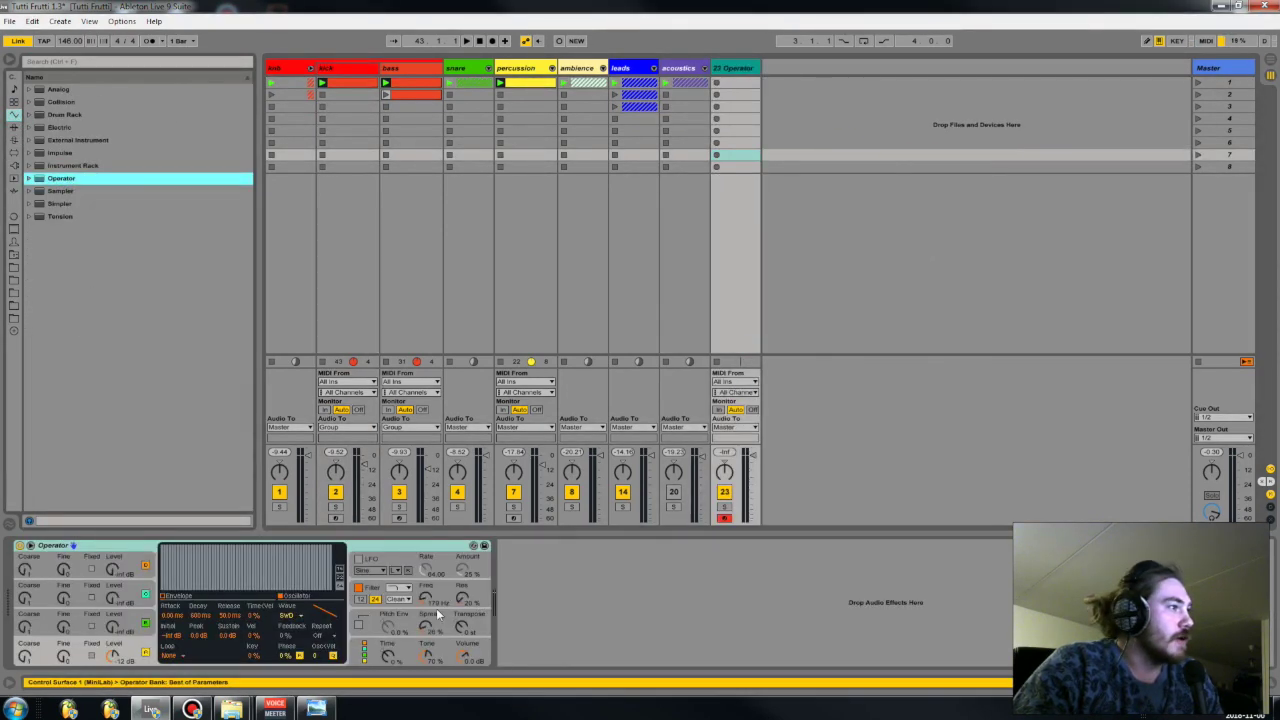
Set Operator's oscillator waveform to Sine, and draw nearly all of its harmonic bars up to full level.
{"action": "left_click", "coordinate": [289, 616]}
{"action": "left_click", "coordinate": [298, 390]}
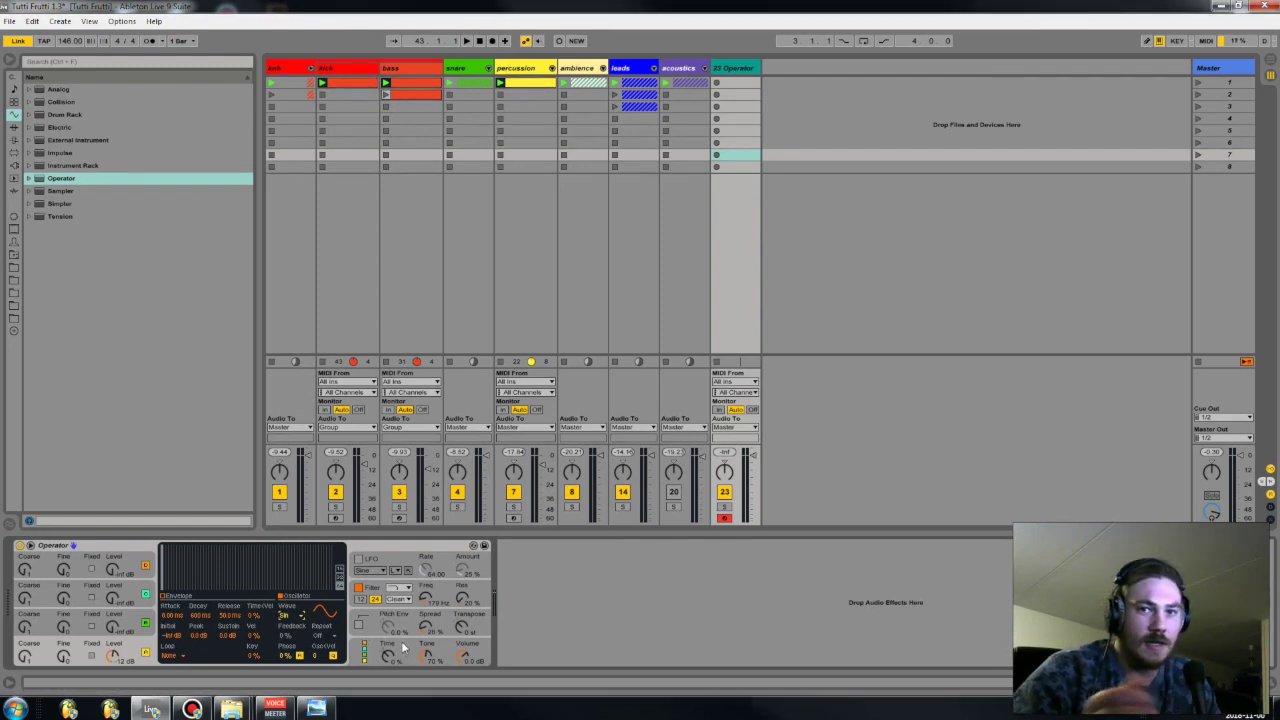
{"action": "mouse_move", "coordinate": [316, 706]}
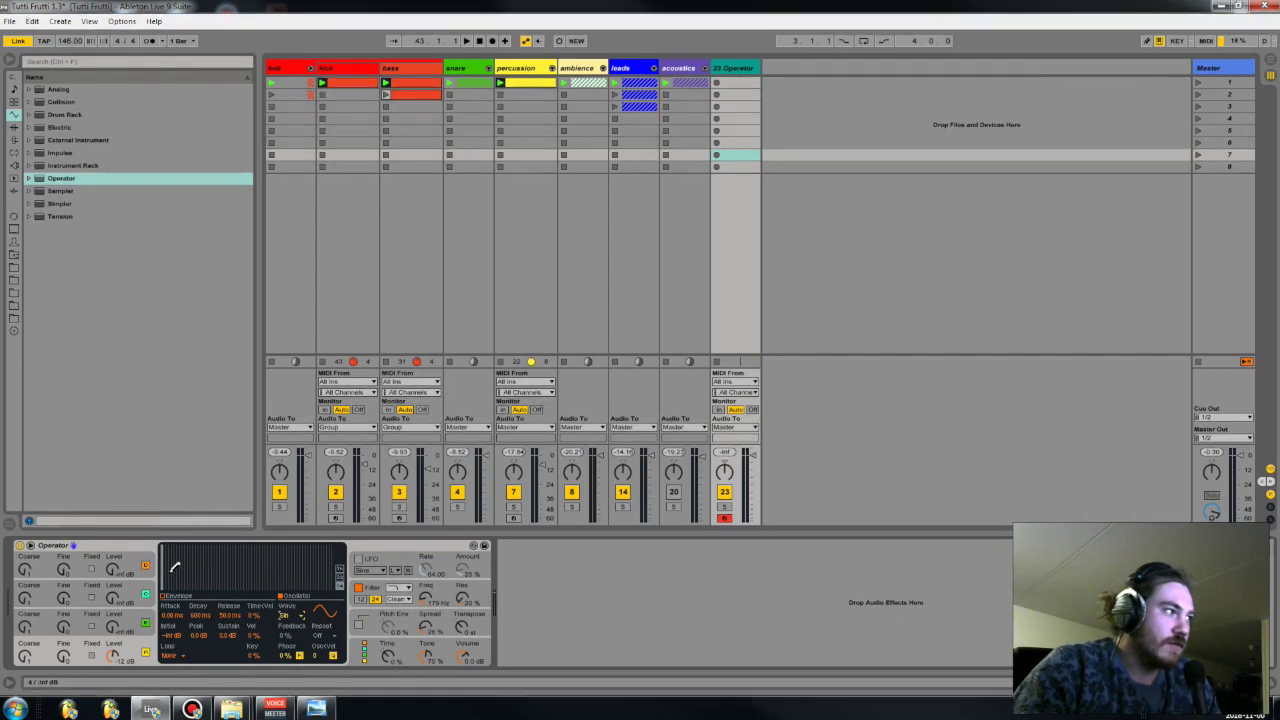
{"action": "left_click", "coordinate": [287, 615]}
{"action": "key", "text": "Escape"}
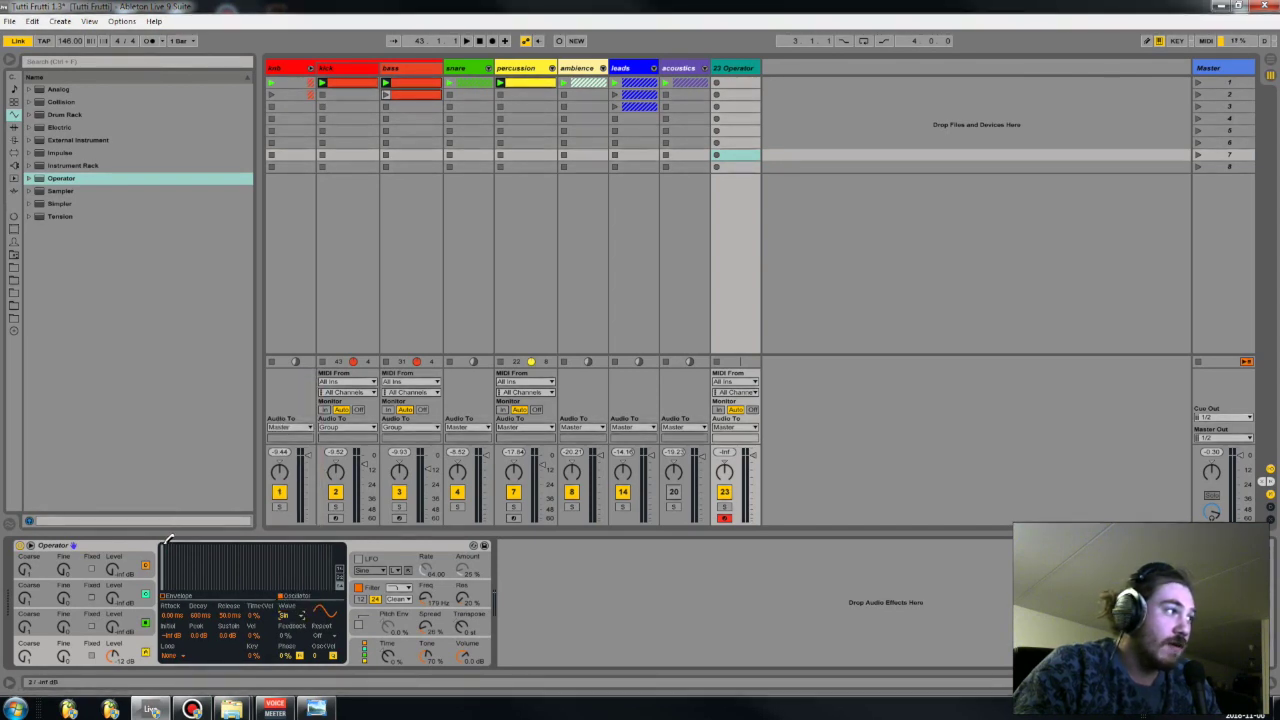
{"action": "left_click_drag", "start_coordinate": [170, 541], "coordinate": [334, 522]}
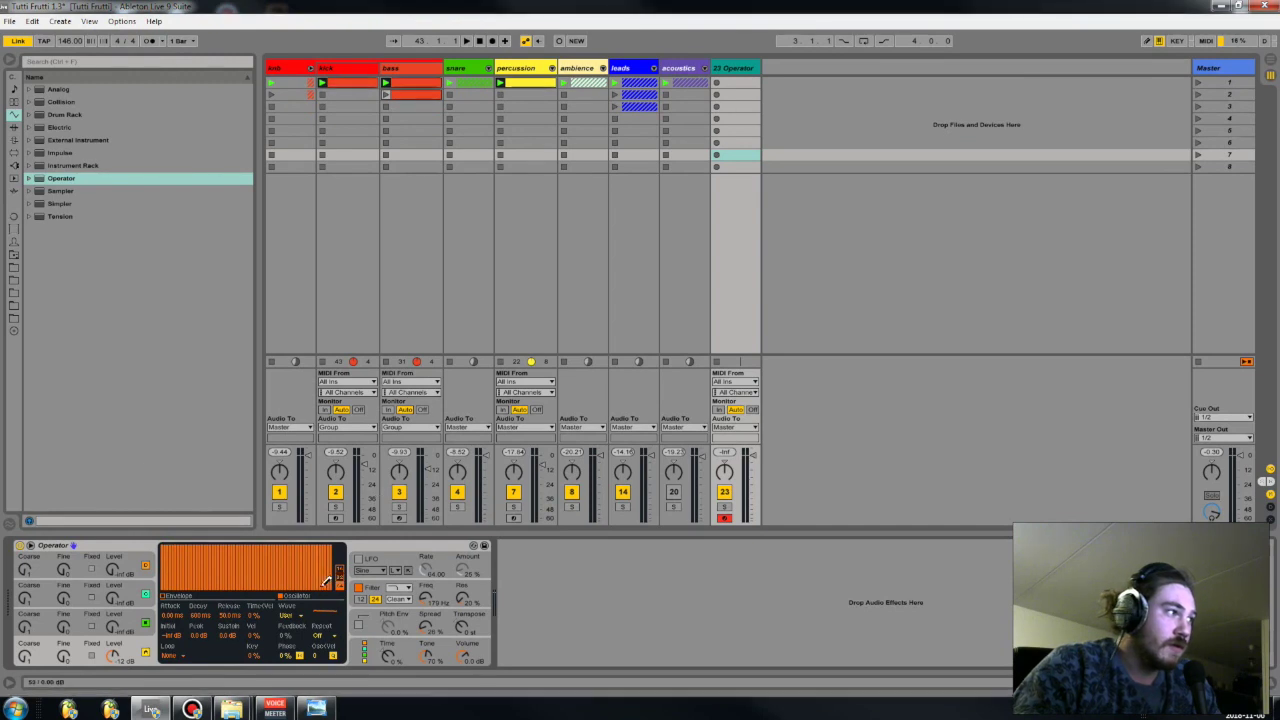
Move Operator onto the kick track in place of Kick 2 and set its oscillator waveform to Saw D.
{"action": "left_click", "coordinate": [292, 547]}
{"action": "left_click", "coordinate": [345, 440]}
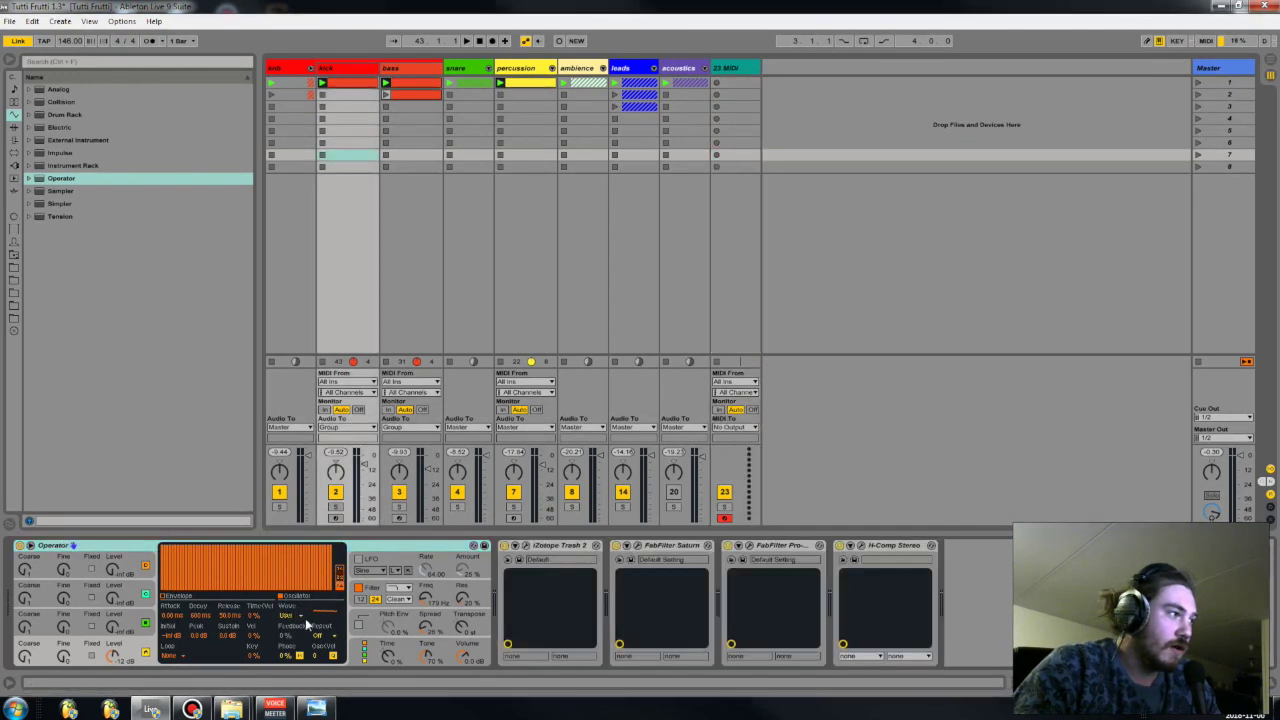
{"action": "left_click", "coordinate": [288, 614]}
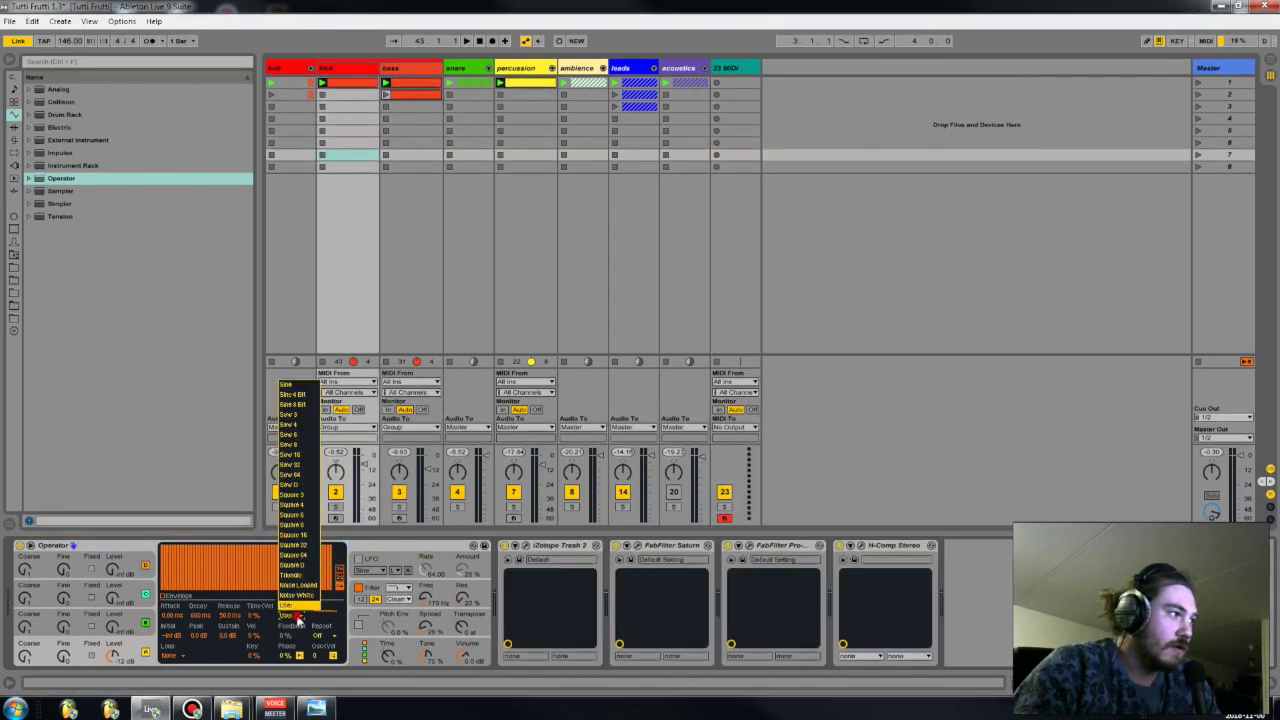
{"action": "left_click", "coordinate": [296, 487]}
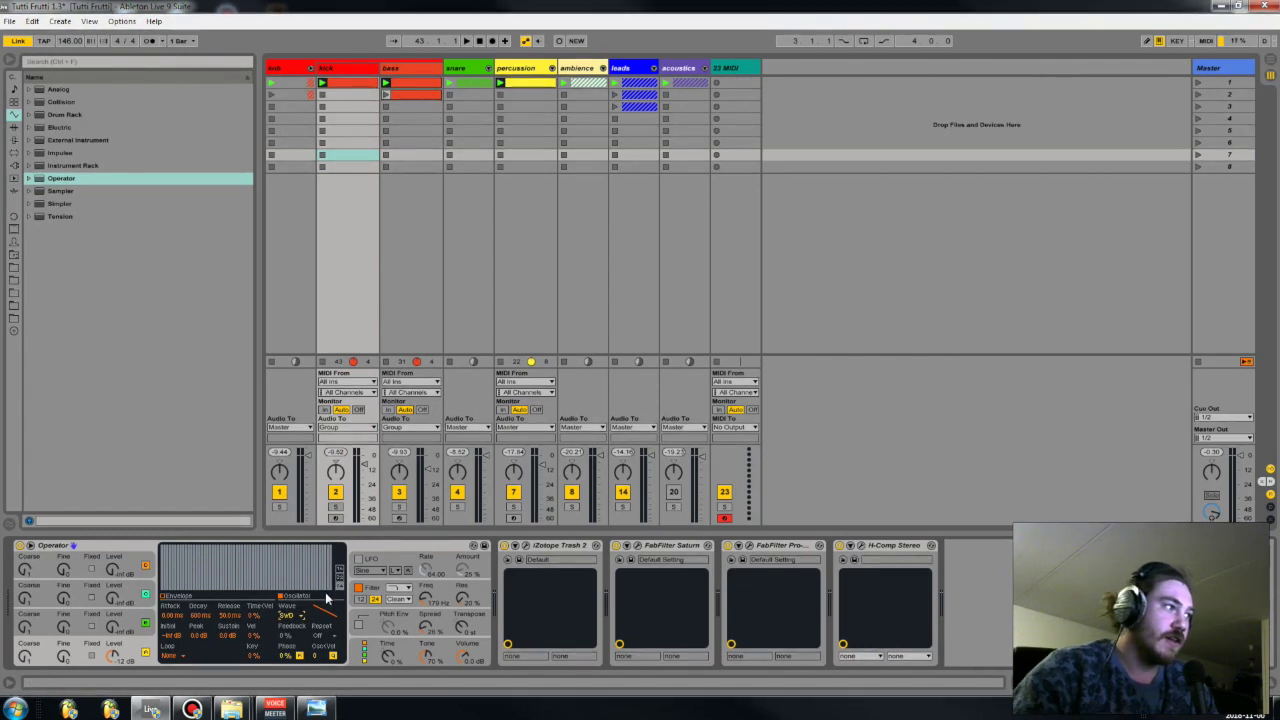
Set Operator's oscillator waveform to Square D, and consult and close the FM synthesis ratio chart.
{"action": "left_click", "coordinate": [287, 616]}
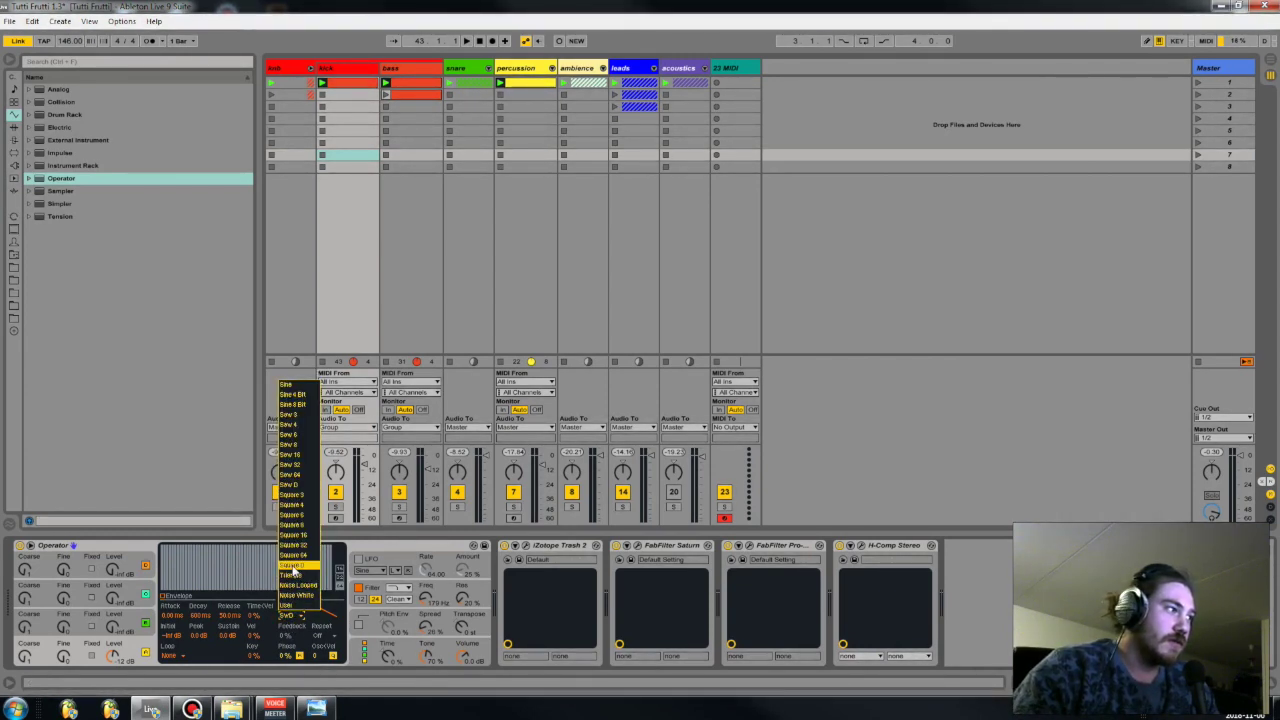
{"action": "left_click", "coordinate": [292, 568]}
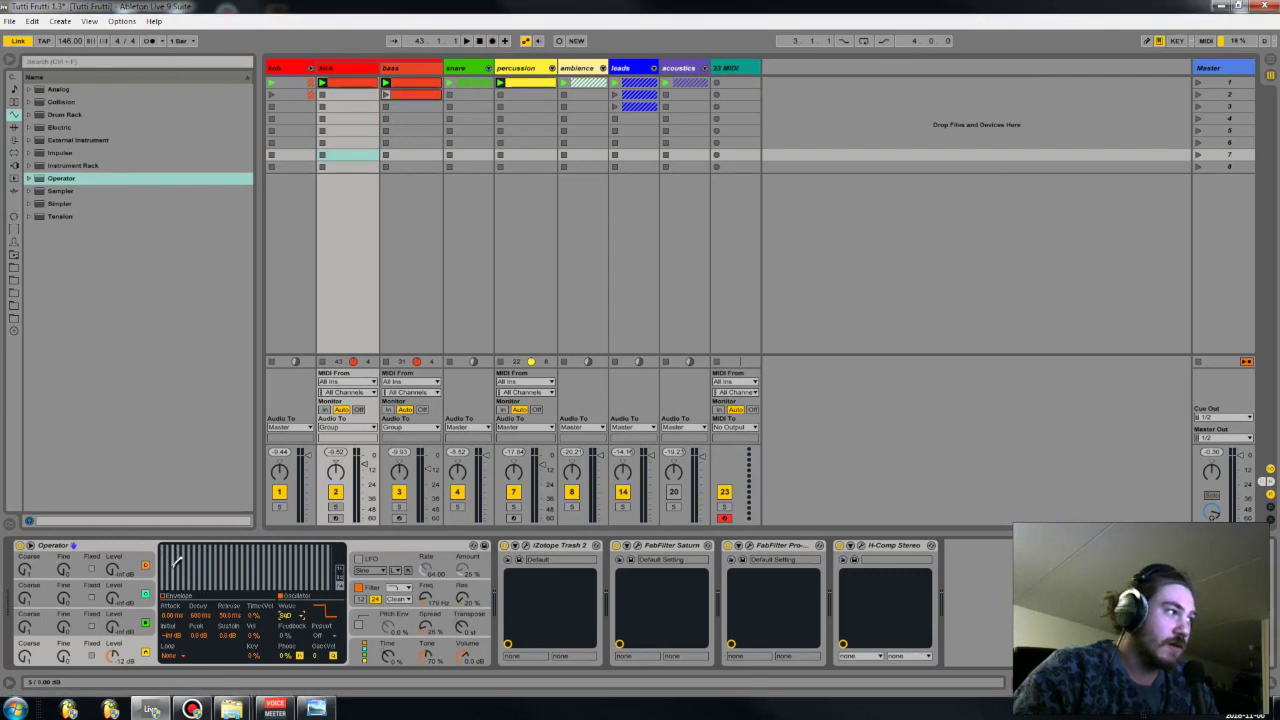
{"action": "left_click", "coordinate": [316, 708]}
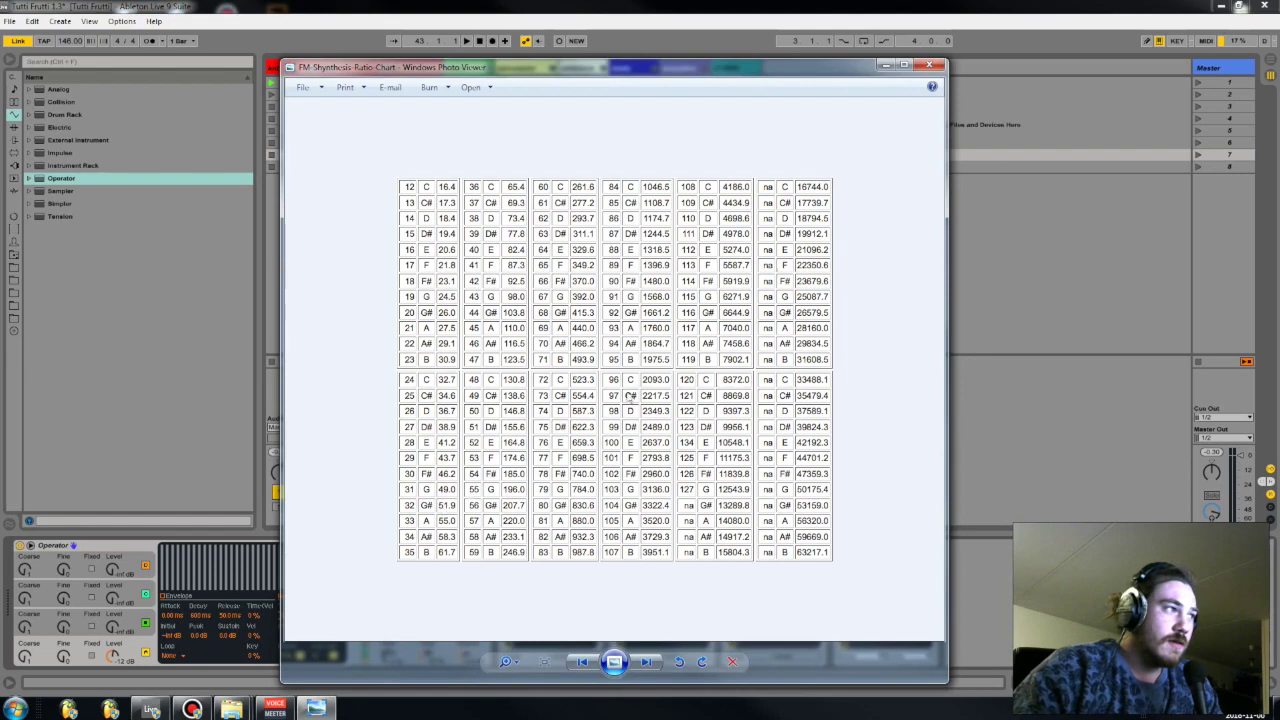
{"action": "left_click", "coordinate": [934, 65]}
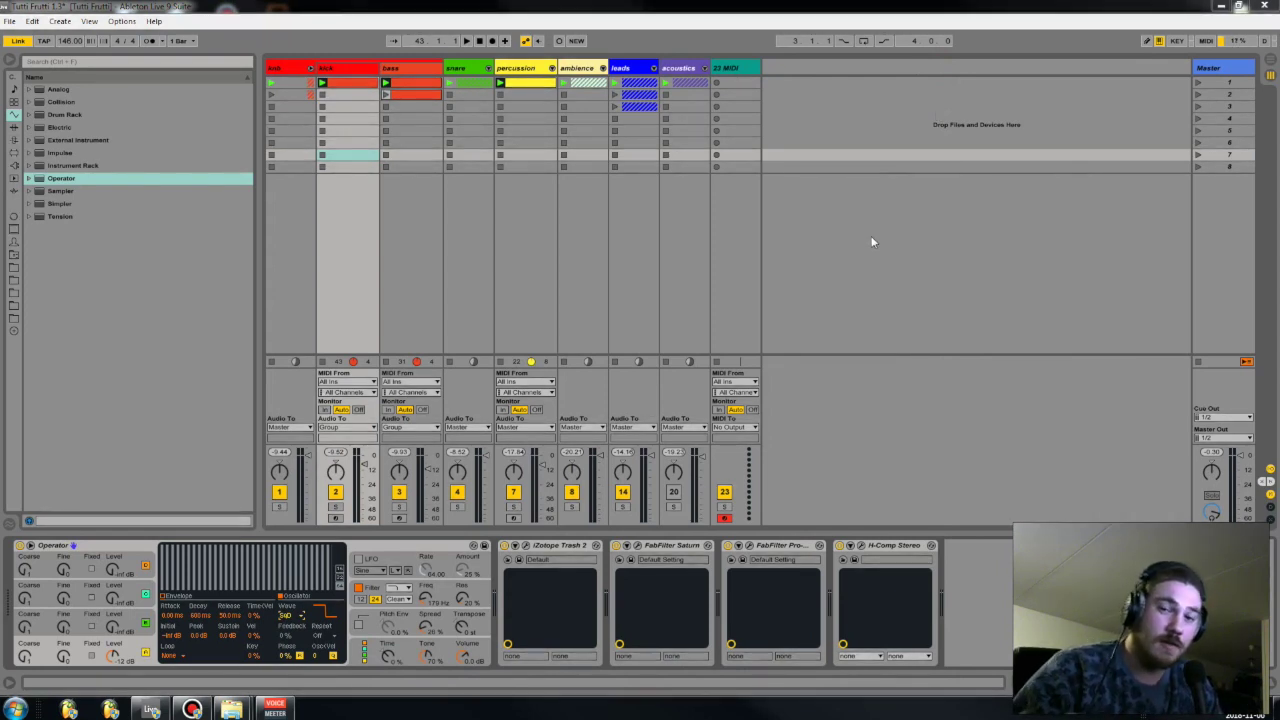
Try a noise waveform and the Triangle waveform on Operator's oscillator, and return it to Square D.
{"action": "left_click", "coordinate": [288, 616]}
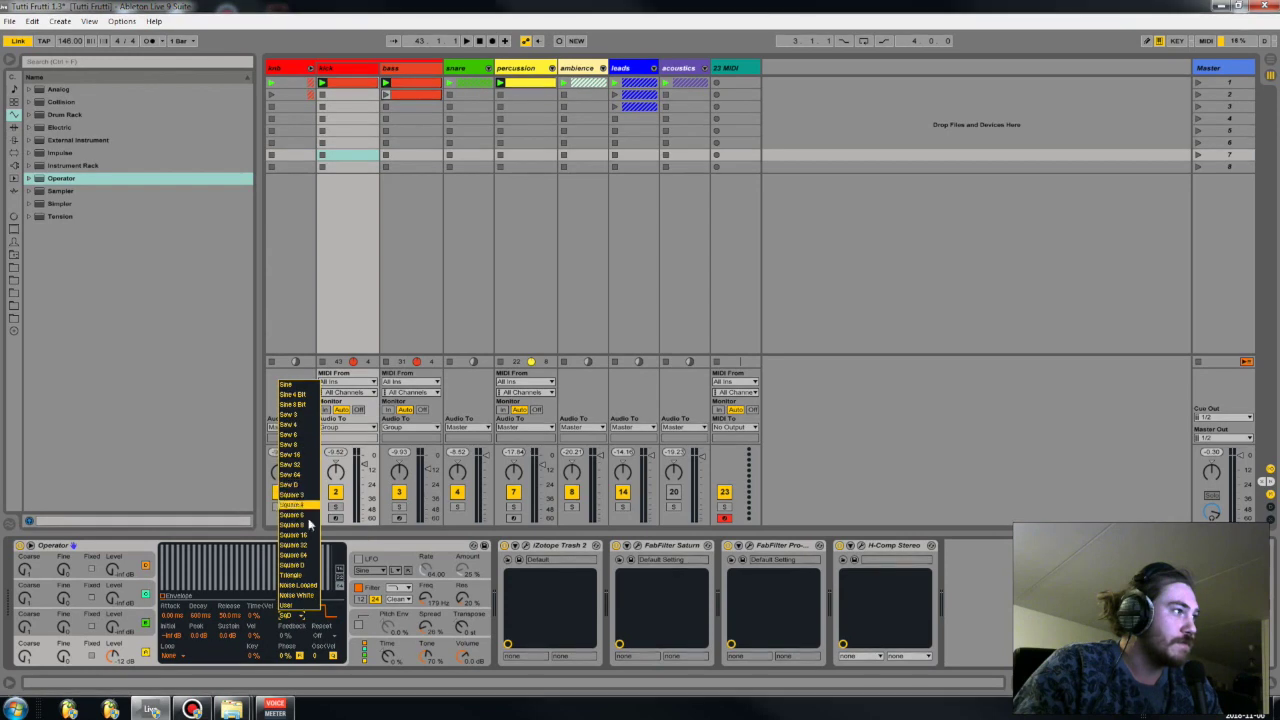
{"action": "left_click", "coordinate": [200, 572]}
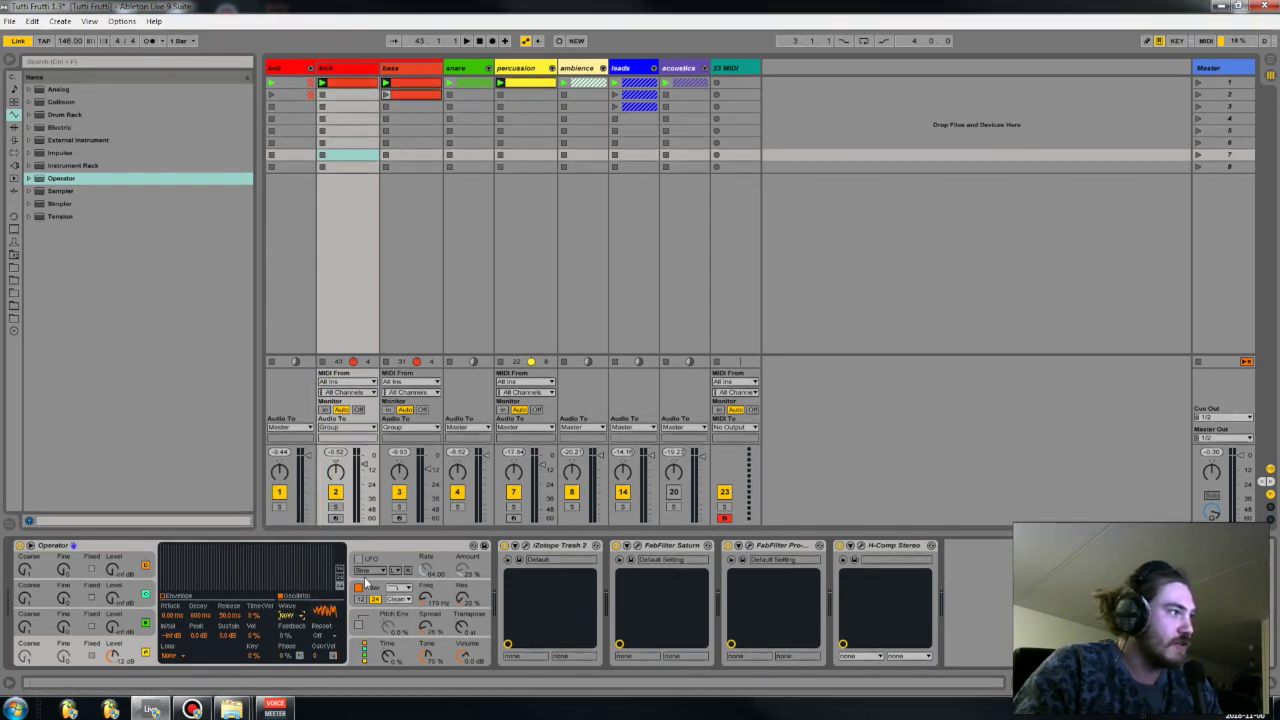
{"action": "left_click", "coordinate": [289, 616]}
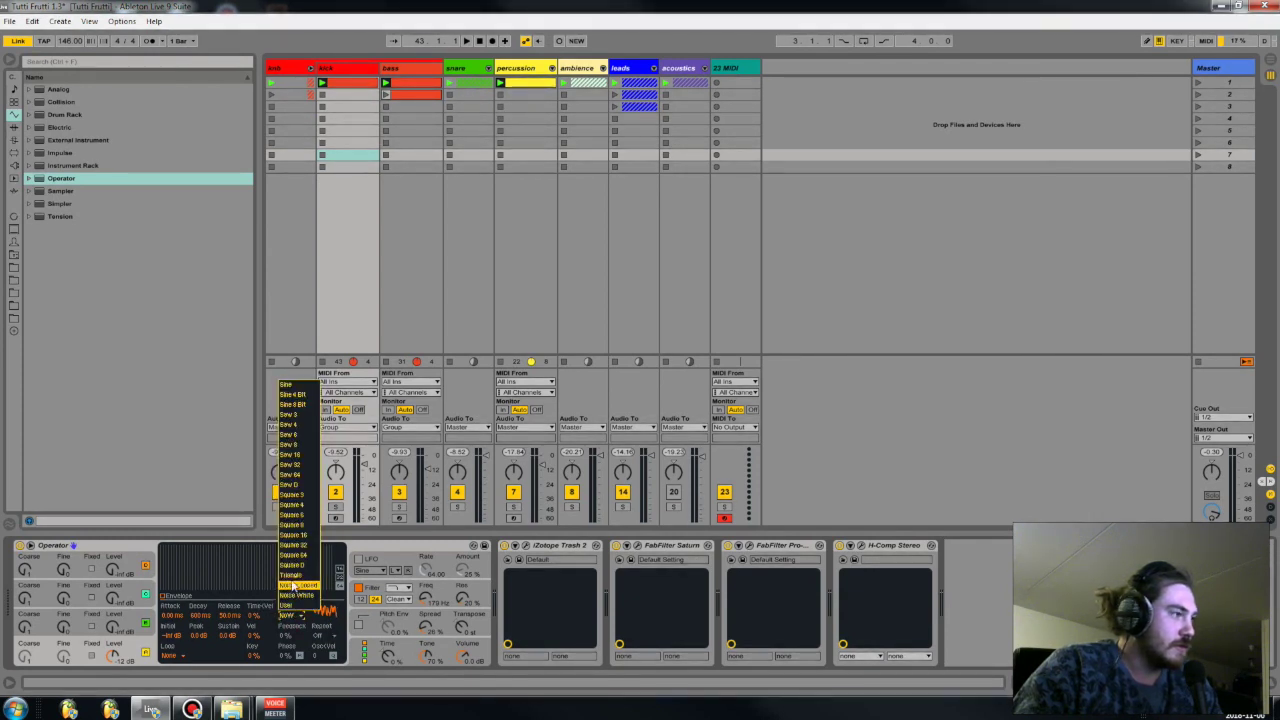
{"action": "left_click", "coordinate": [293, 578]}
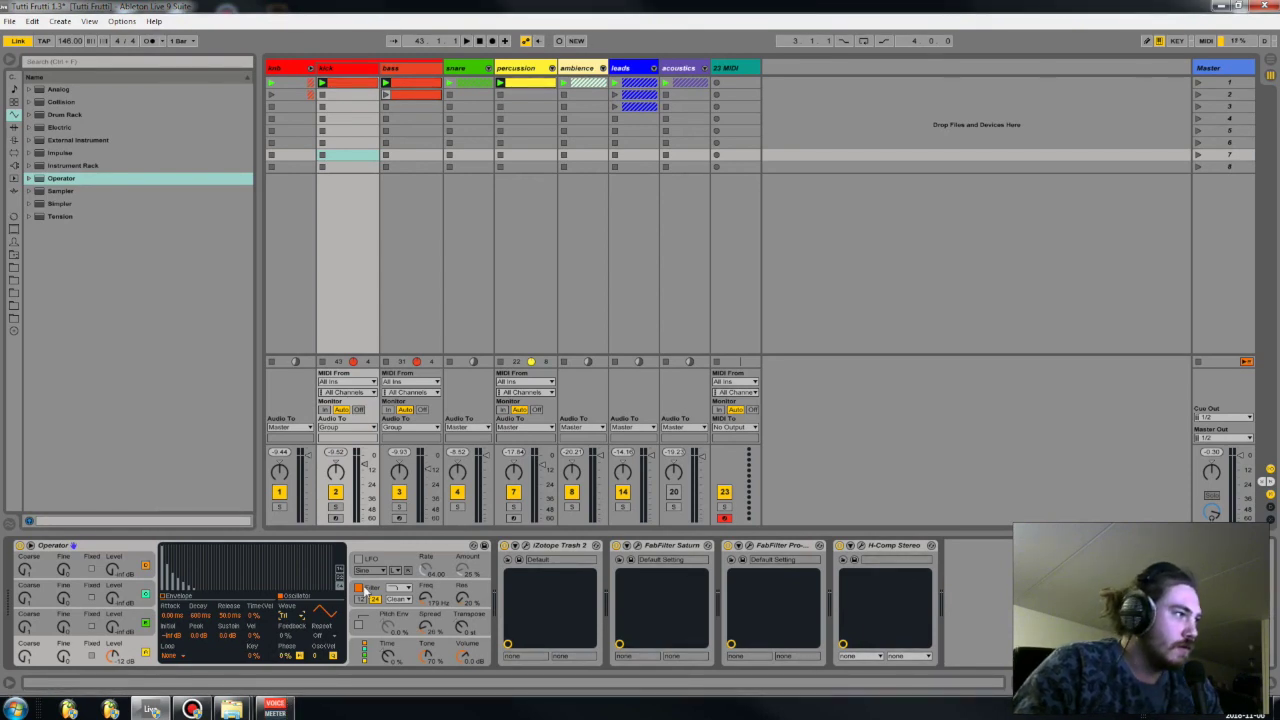
{"action": "left_click", "coordinate": [299, 616]}
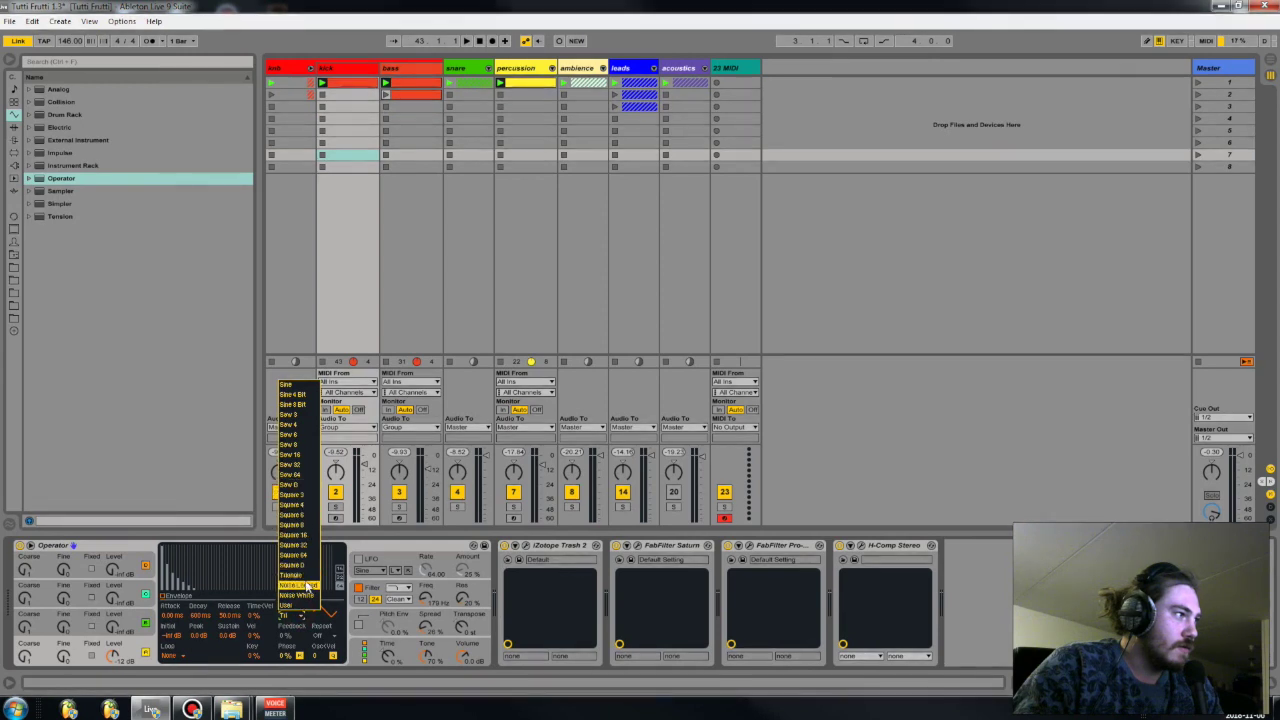
{"action": "left_click", "coordinate": [293, 566]}
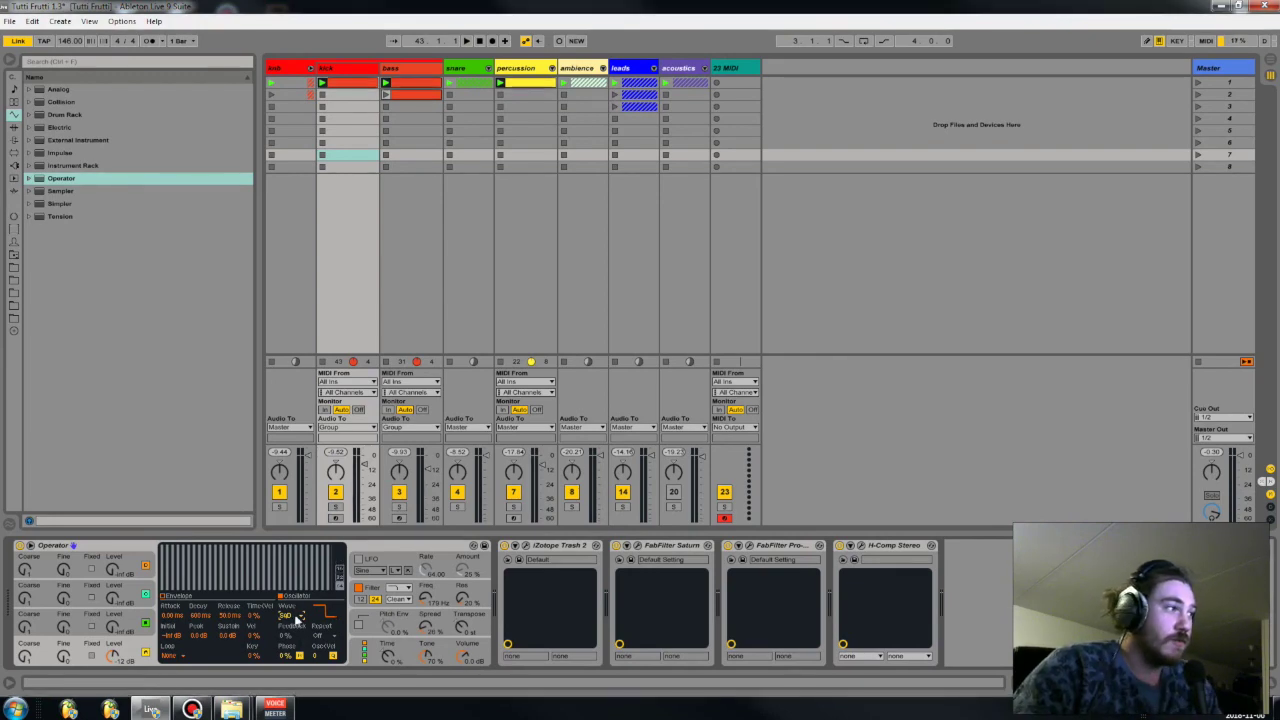
Open the FM-Shynthesis-Ratio-Chart image from the Cheat sheets folder and examine the note frequencies.
{"action": "mouse_move", "coordinate": [231, 708]}
{"action": "mouse_move", "coordinate": [305, 673]}
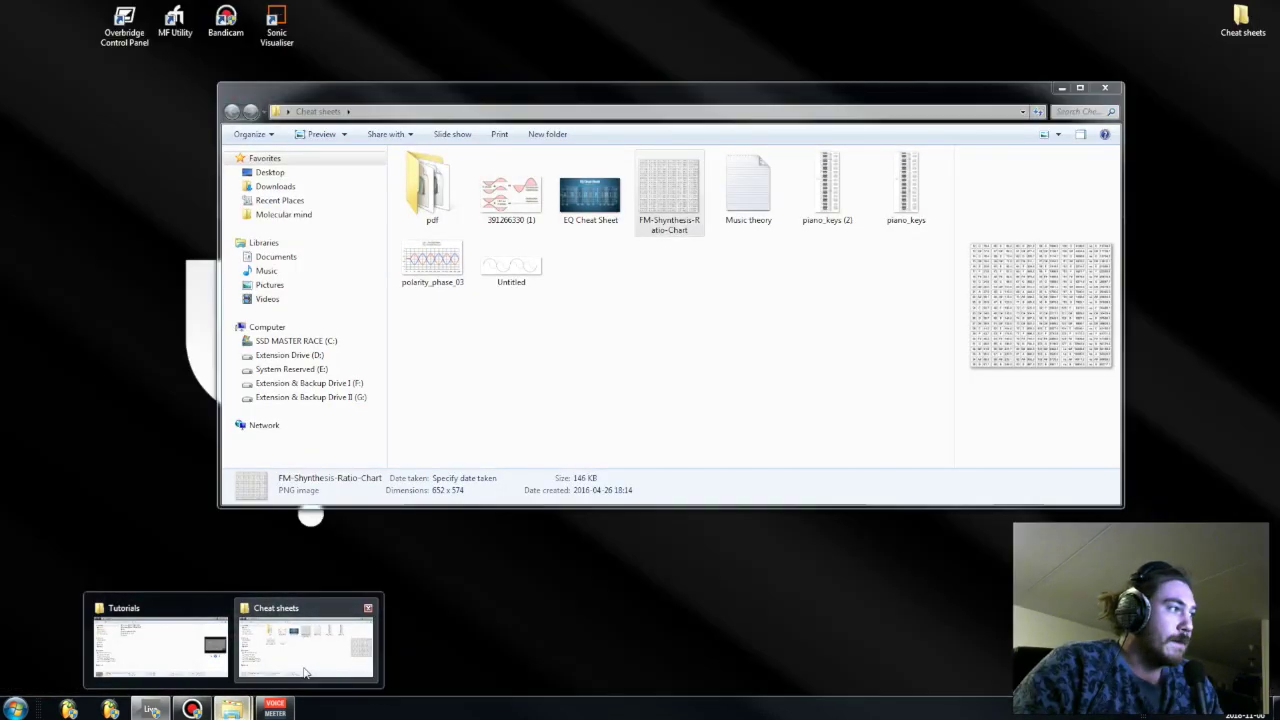
{"action": "left_click", "coordinate": [331, 654]}
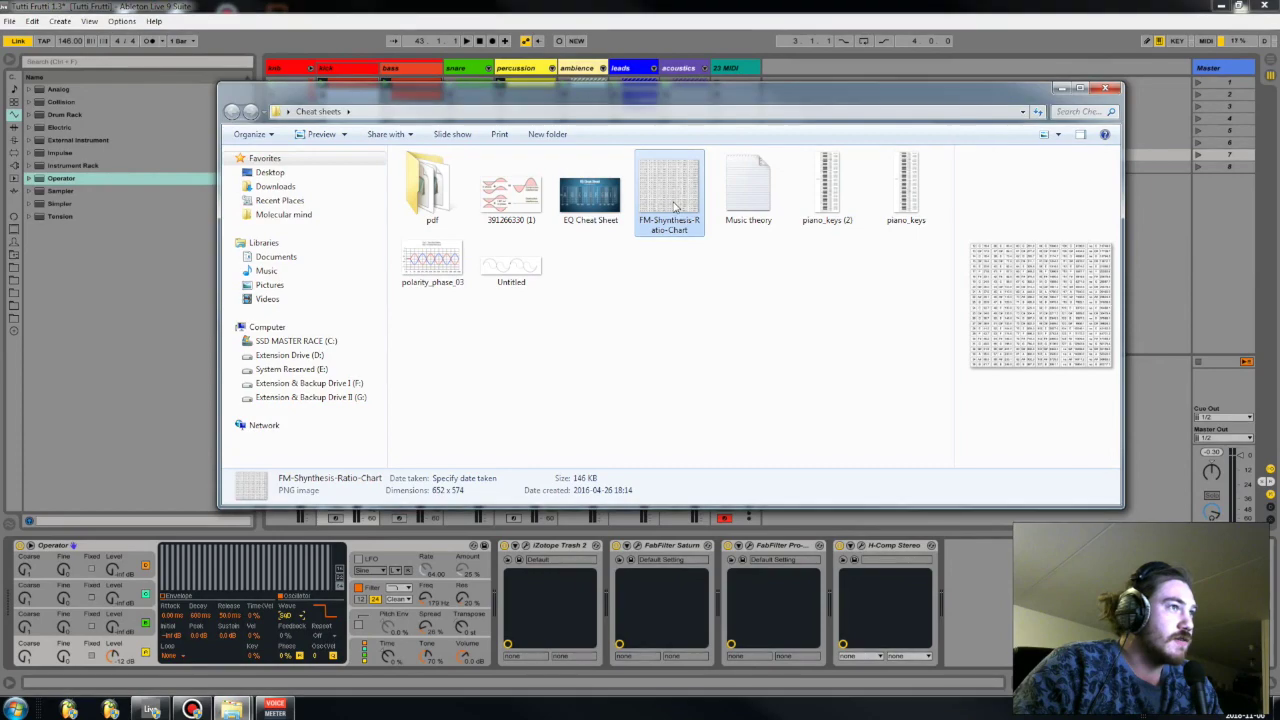
{"action": "double_click", "coordinate": [675, 205]}
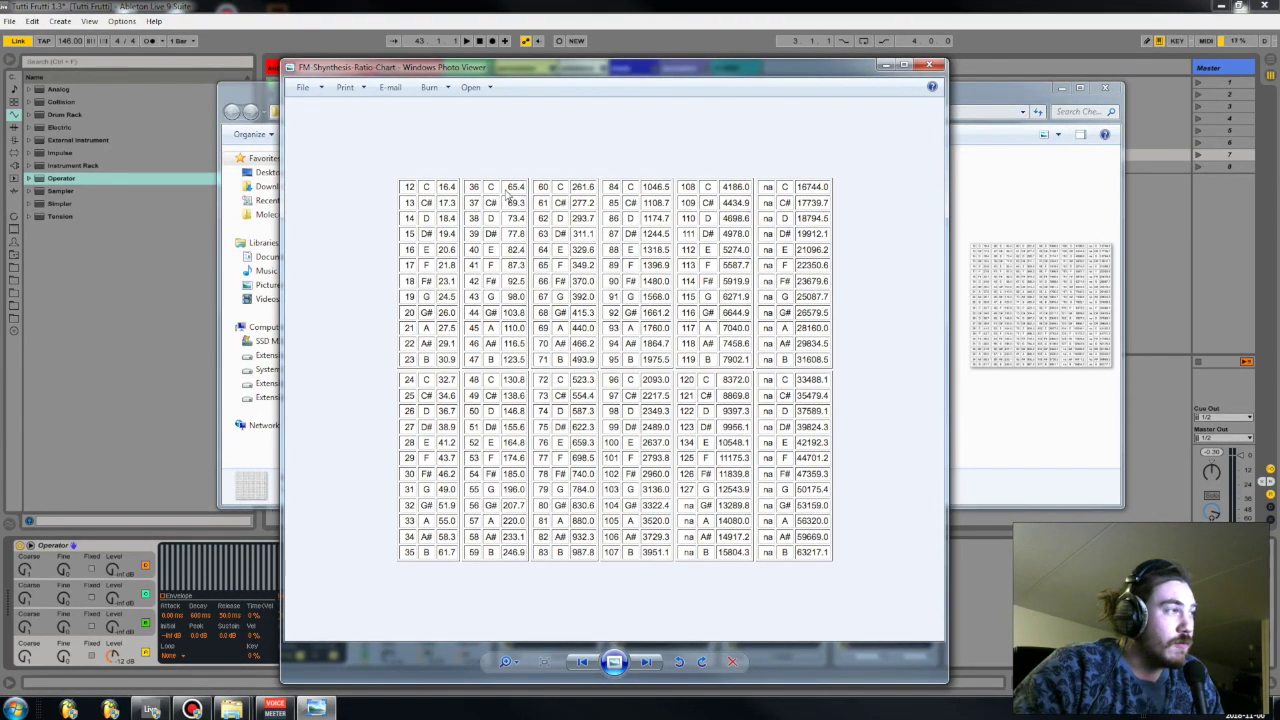
Open the constructive and destructive interference image from the Cheat sheets folder, and close it again.
{"action": "left_click", "coordinate": [1087, 437]}
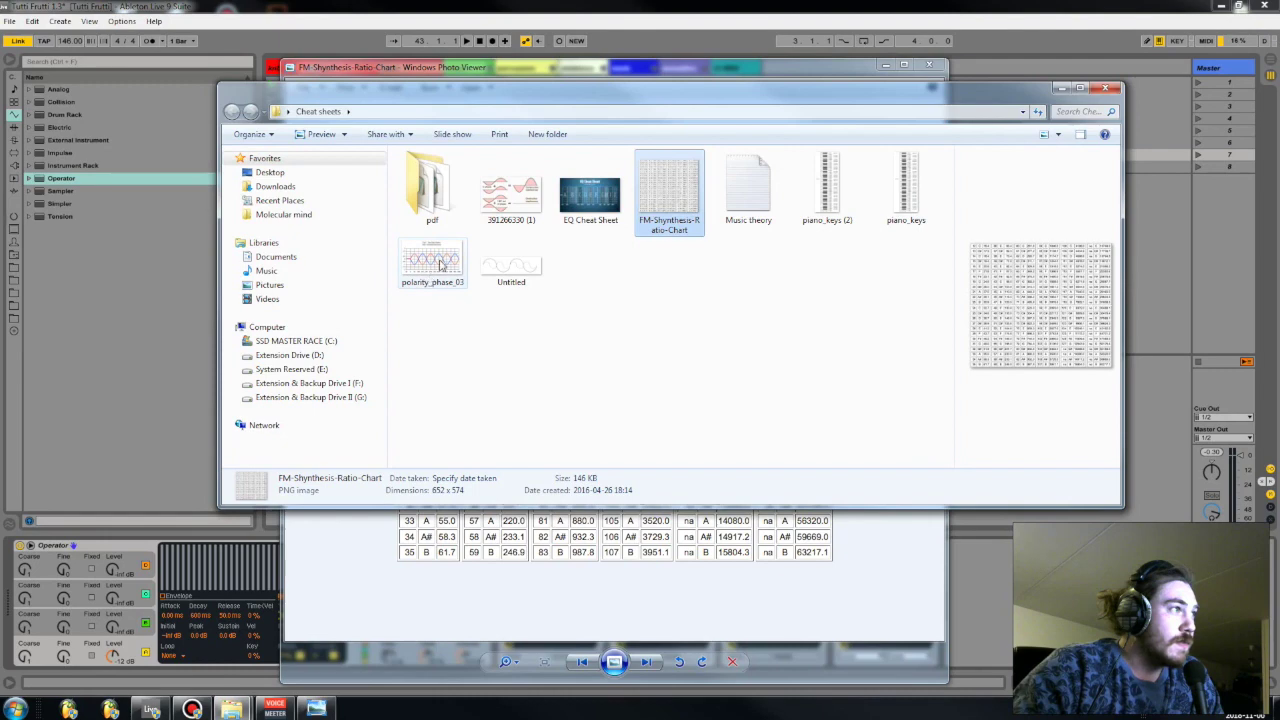
{"action": "left_click", "coordinate": [512, 268]}
{"action": "double_click", "coordinate": [510, 195]}
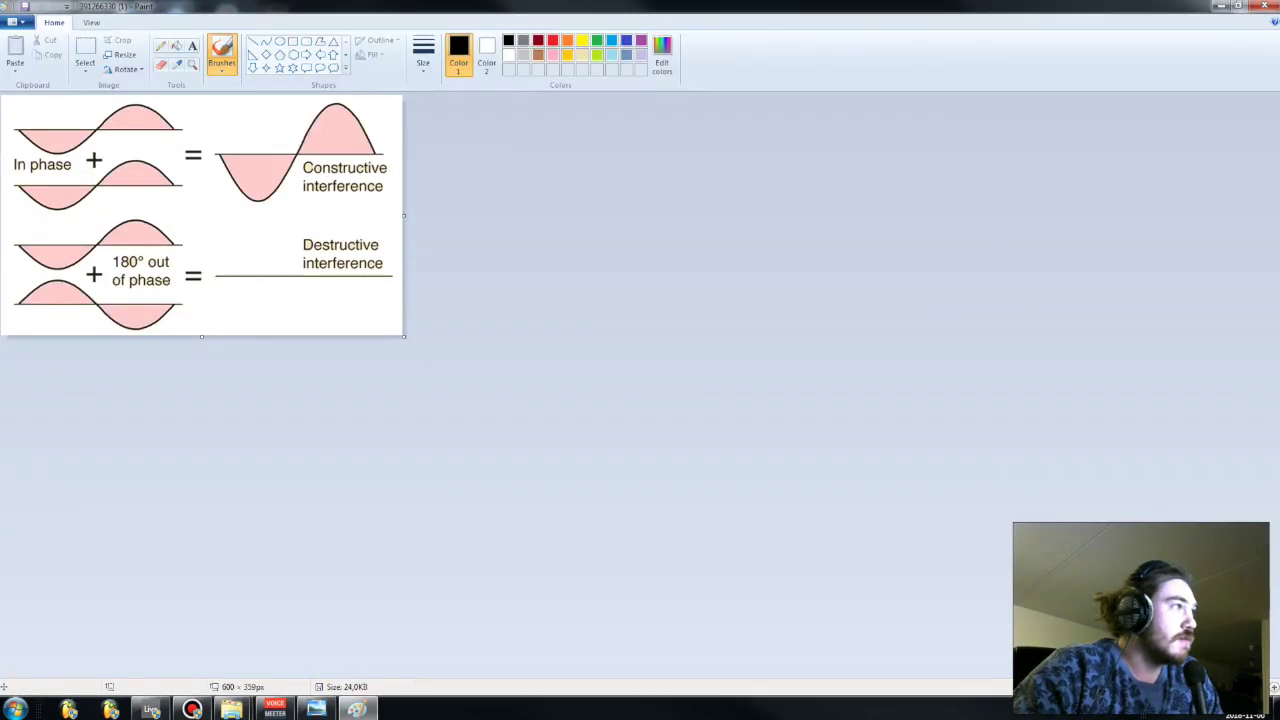
{"action": "left_click", "coordinate": [1264, 5]}
Open the Untitled waveform image from the Cheat sheets folder, examine the two overlapping waves, and close it.
{"action": "left_click", "coordinate": [456, 268]}
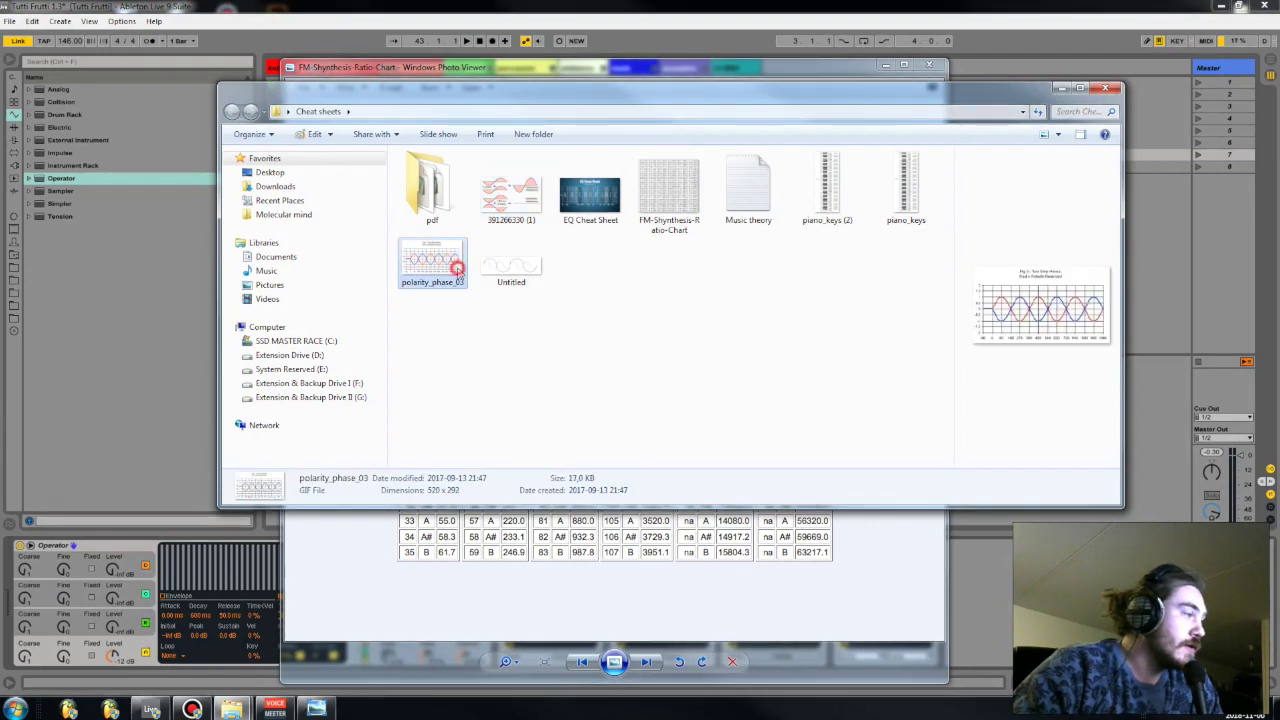
{"action": "left_click", "coordinate": [499, 270]}
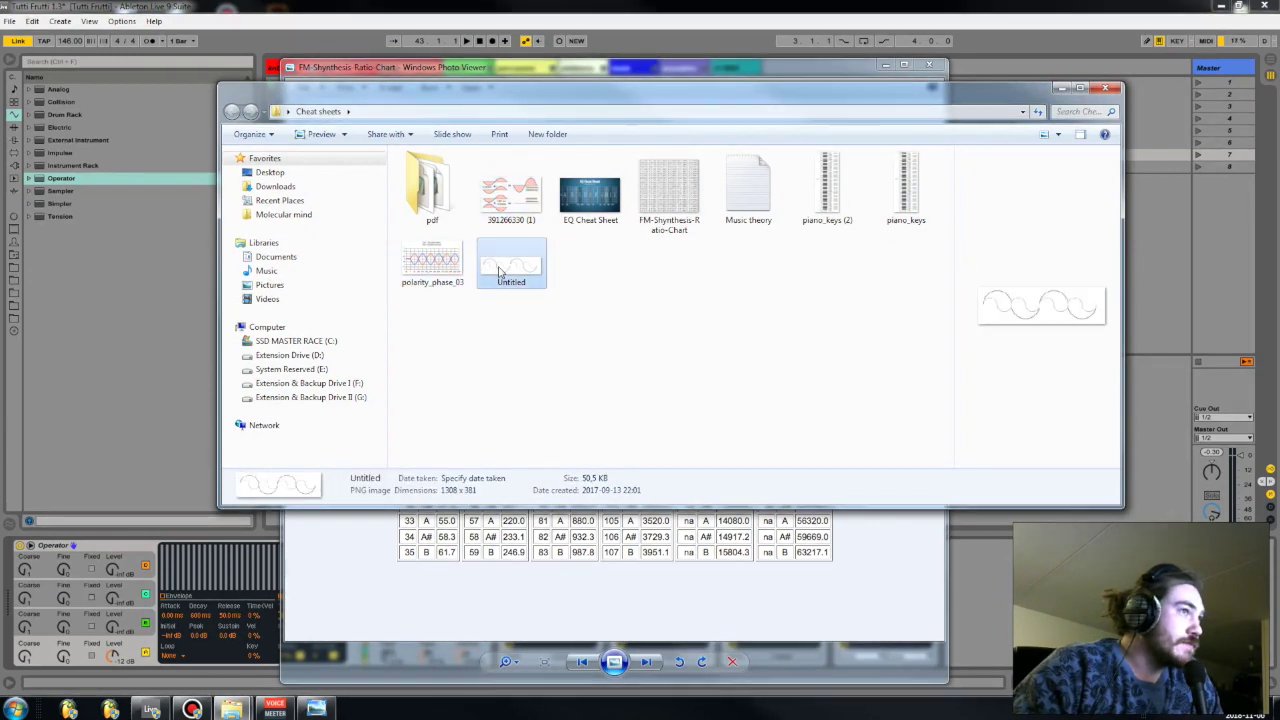
{"action": "double_click", "coordinate": [499, 270]}
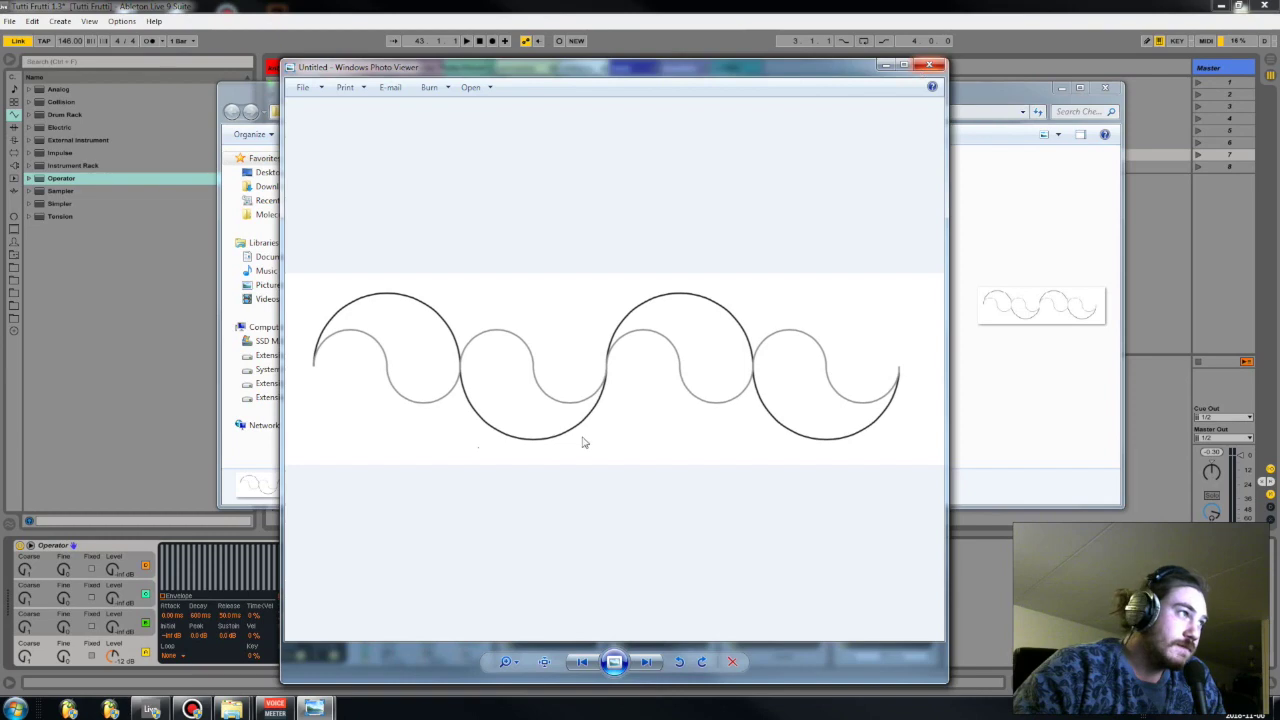
{"action": "left_click", "coordinate": [930, 67]}
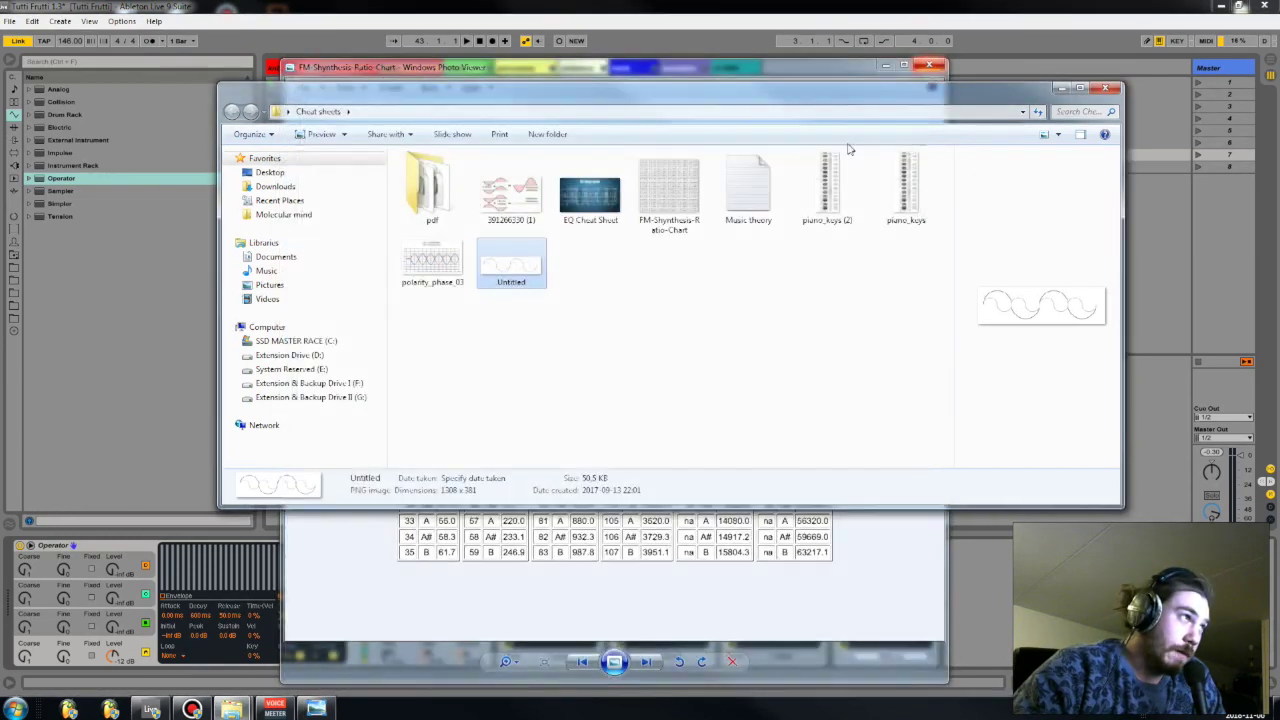
{"action": "left_click", "coordinate": [498, 193]}
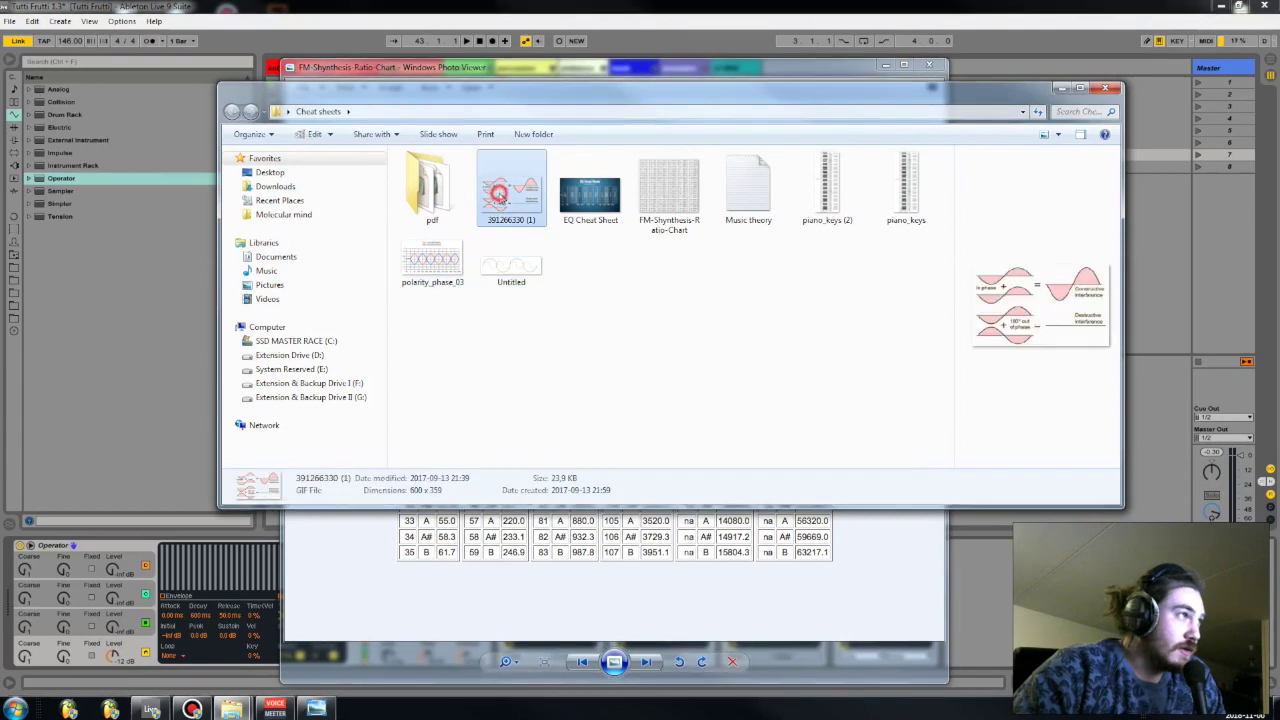
{"action": "double_click", "coordinate": [498, 193]}
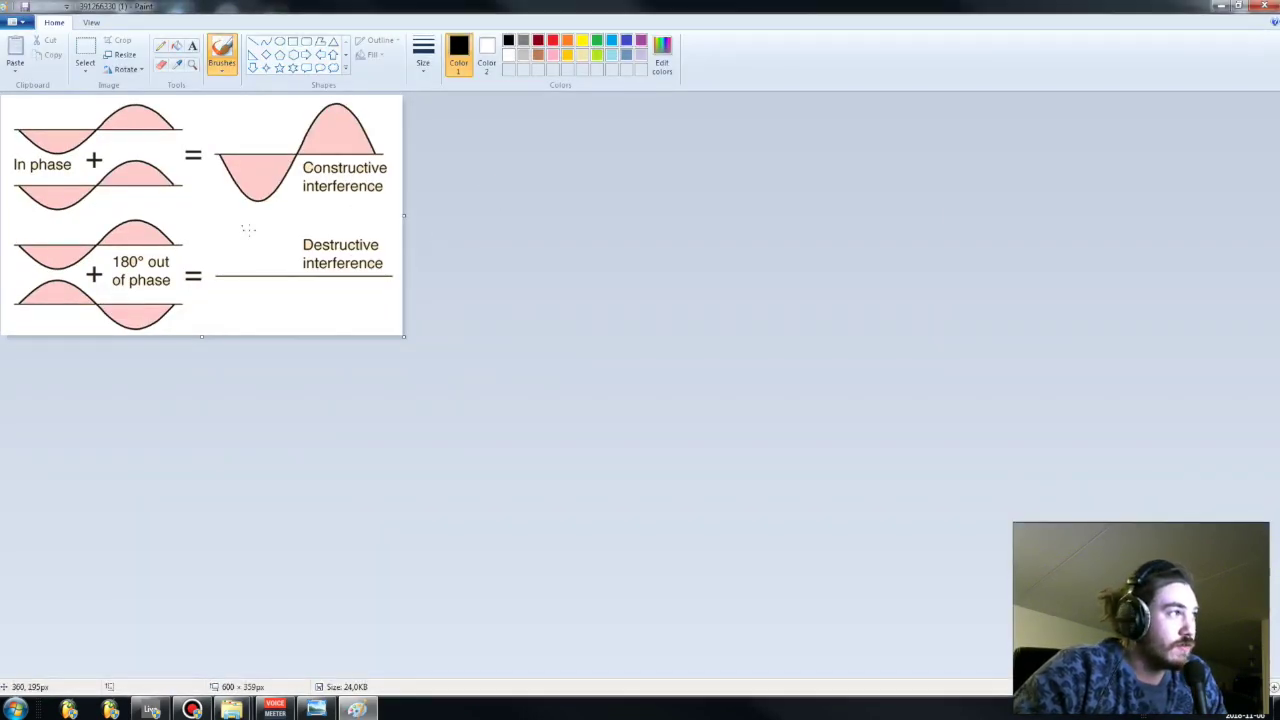
{"action": "left_click_drag", "start_coordinate": [398, 225], "coordinate": [274, 293]}
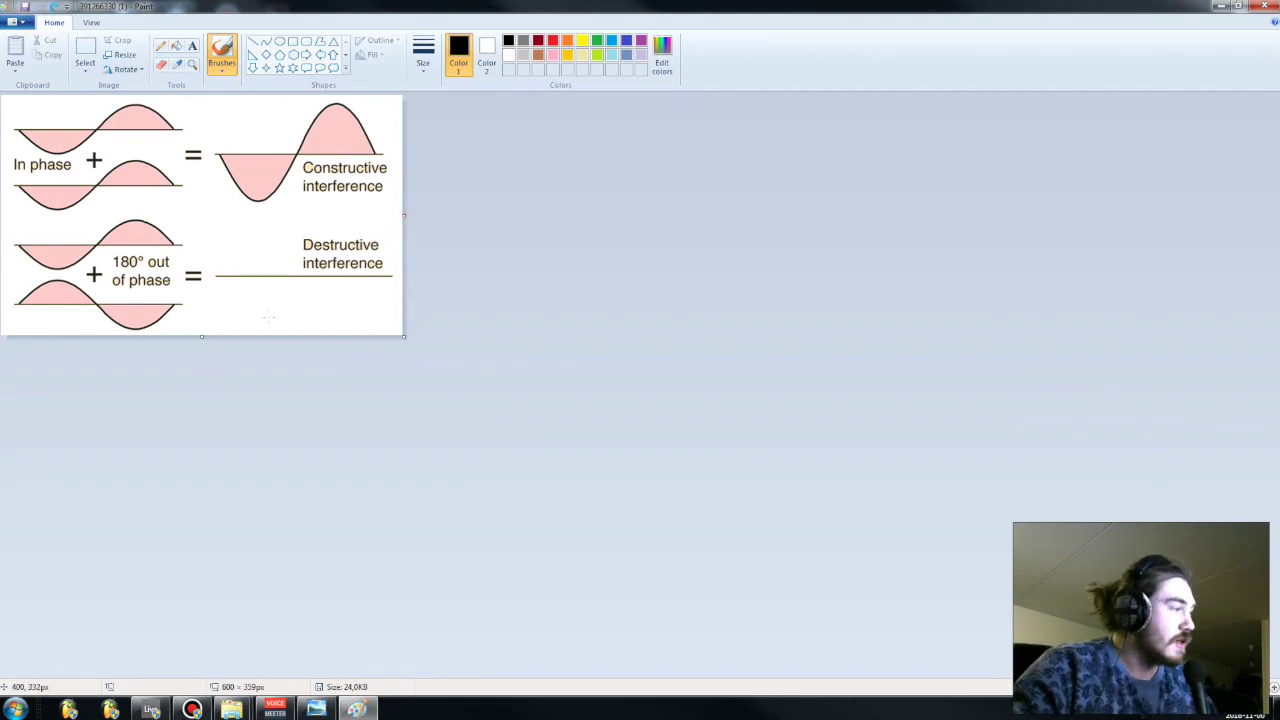
{"action": "left_click_drag", "start_coordinate": [288, 237], "coordinate": [402, 293]}
{"action": "left_click_drag", "start_coordinate": [393, 233], "coordinate": [293, 330]}
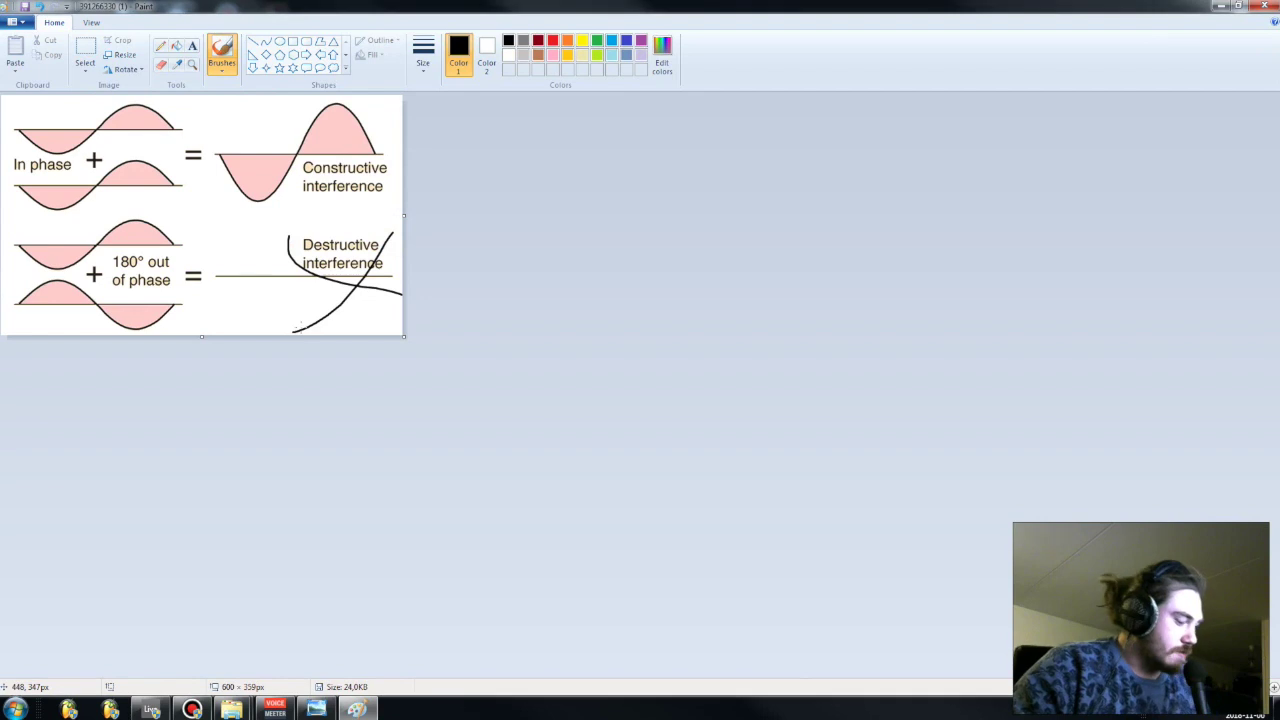